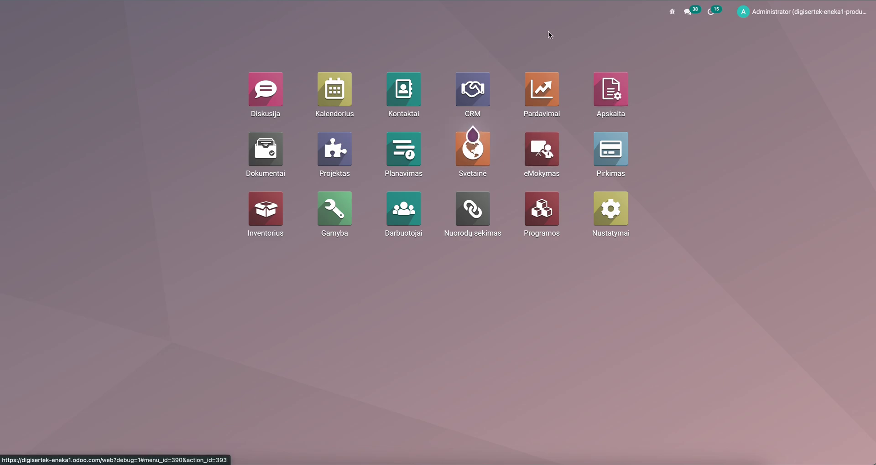
# Open the DK įrašai journal items in Apskaita and filter them by account (Sąskaita) 2080
pyautogui.click(612, 91)
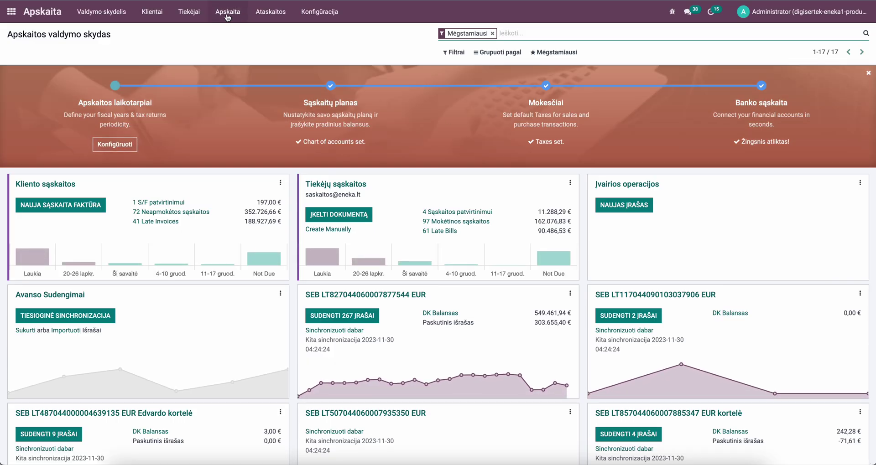
pyautogui.click(232, 13)
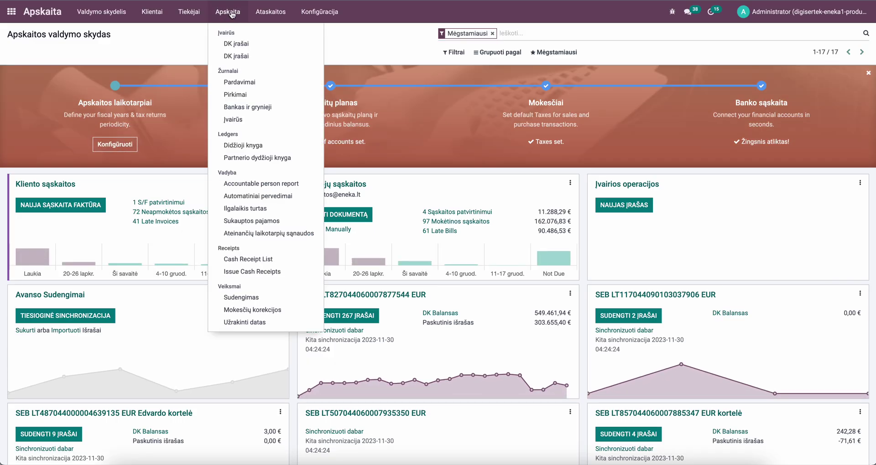
pyautogui.click(237, 57)
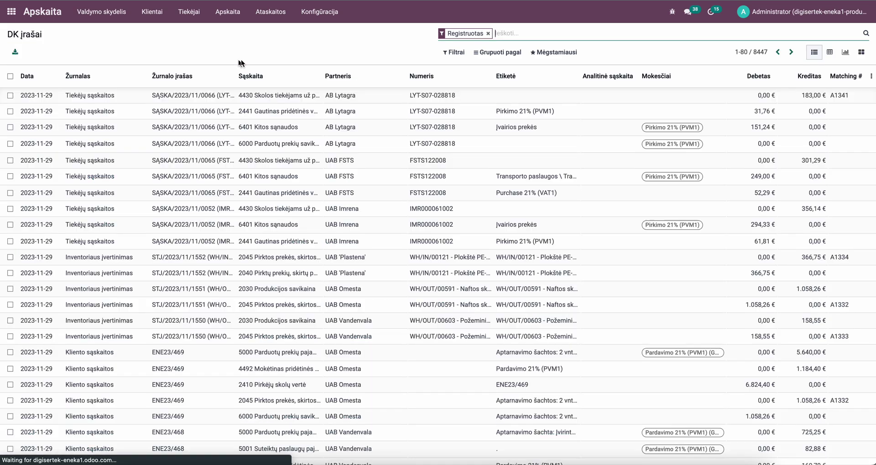
pyautogui.write('2080')
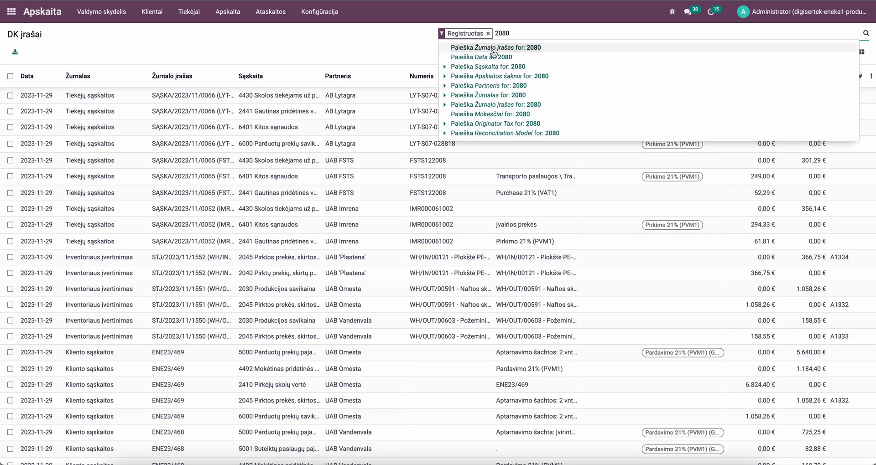
pyautogui.click(496, 68)
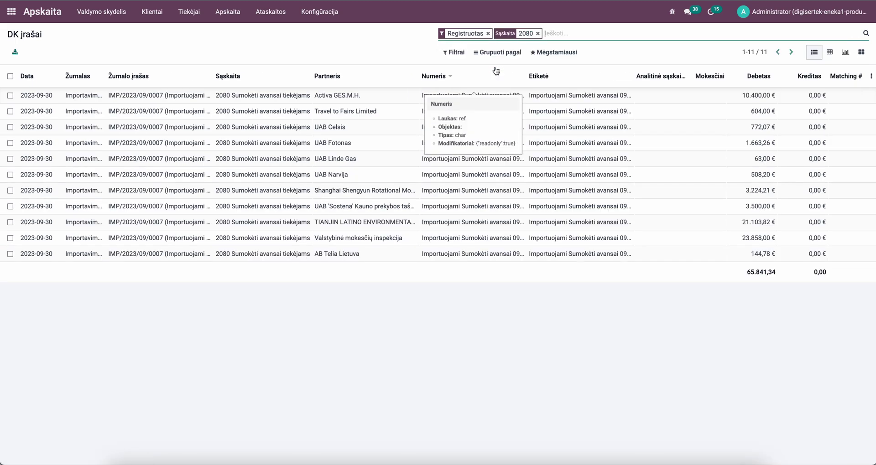
# Group the filtered account 2080 journal items by Partneris
pyautogui.click(495, 52)
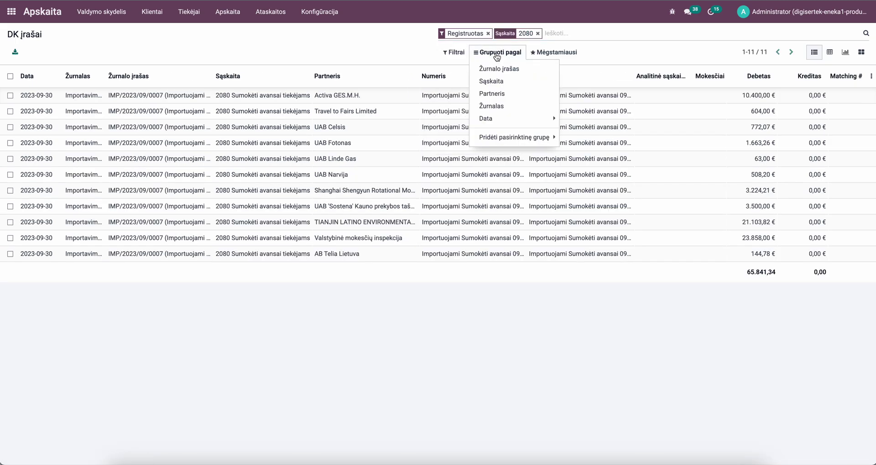
pyautogui.click(499, 96)
pyautogui.click(352, 49)
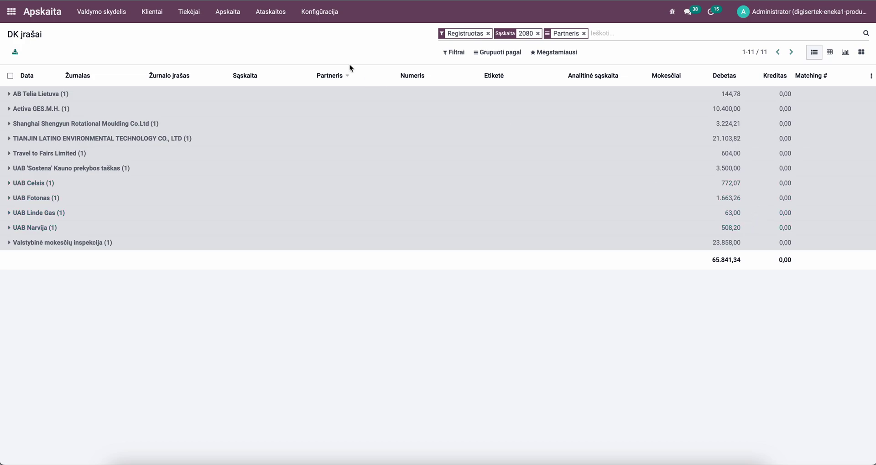
# Duplicate the browser tab and open the accounting dashboard (Valdymo skydelis) in the copy
pyautogui.rightClick(229, 0)
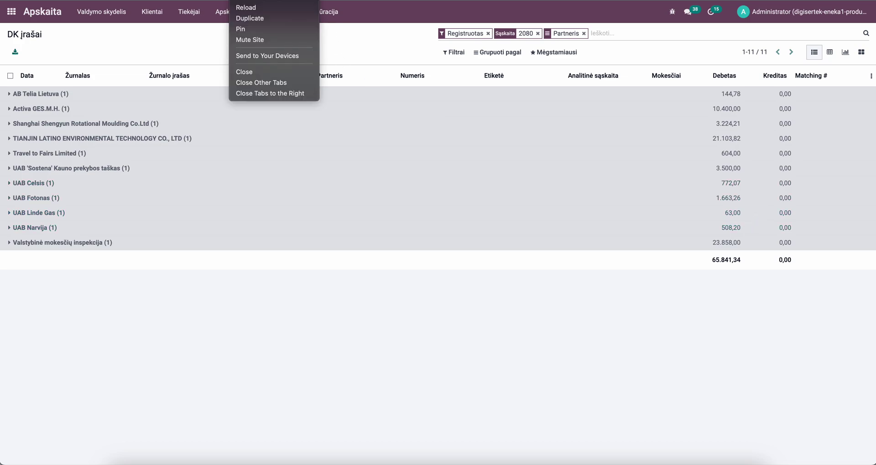
pyautogui.click(255, 19)
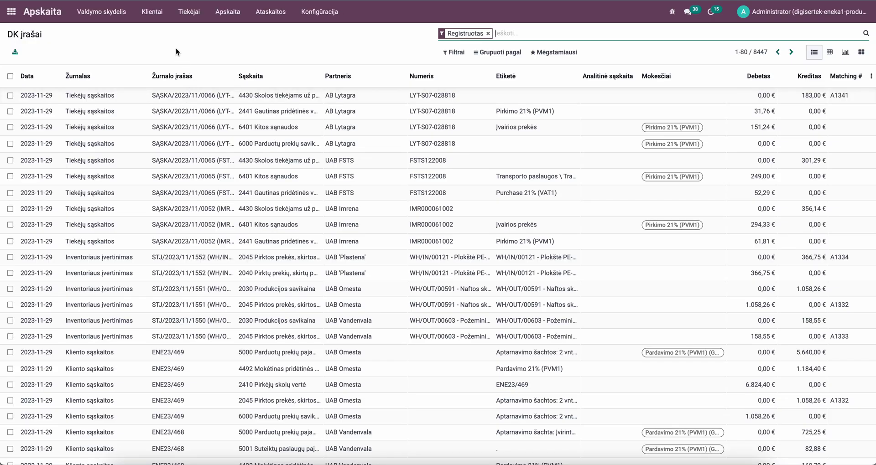
pyautogui.click(106, 12)
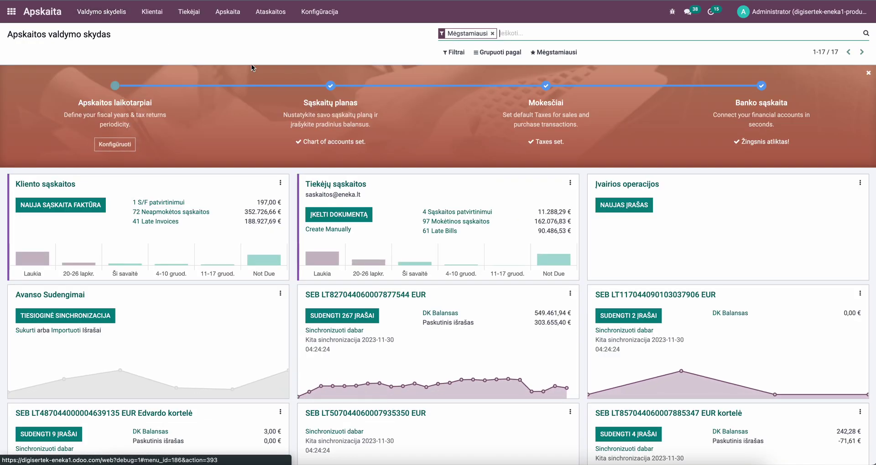
# Create a new bank statement in the Avanso Sudengimai journal
pyautogui.scroll(-8, 282, 275)
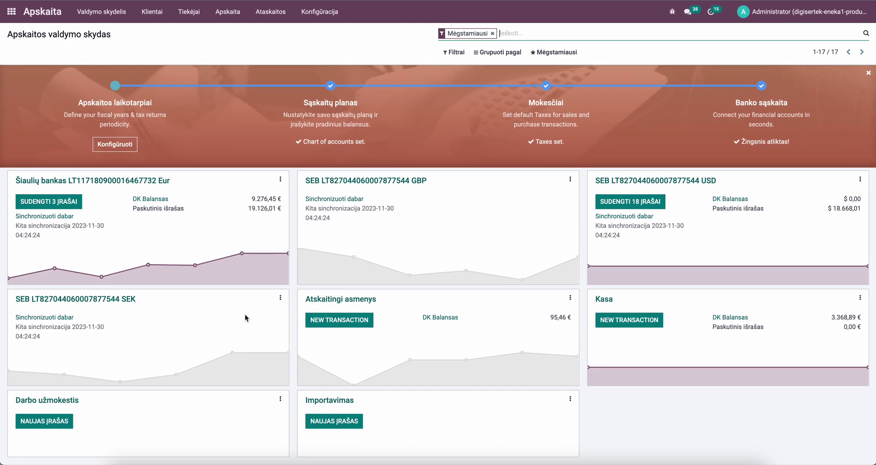
pyautogui.scroll(1, 245, 318)
pyautogui.scroll(7, 245, 318)
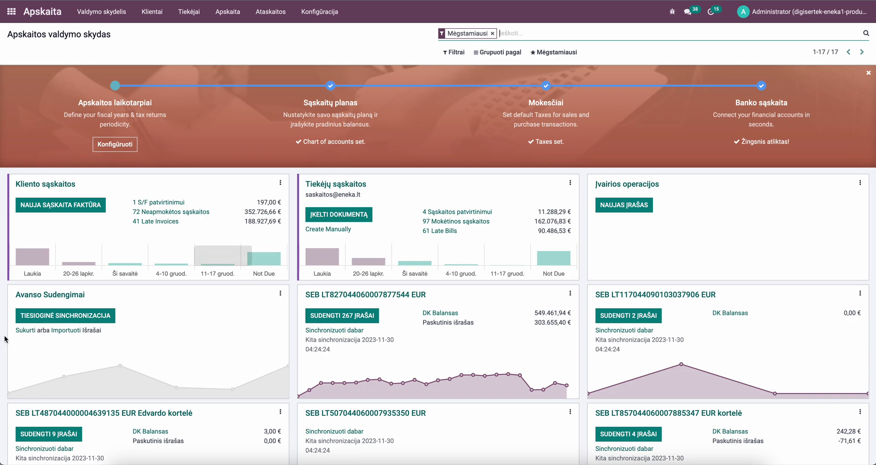
pyautogui.click(54, 297)
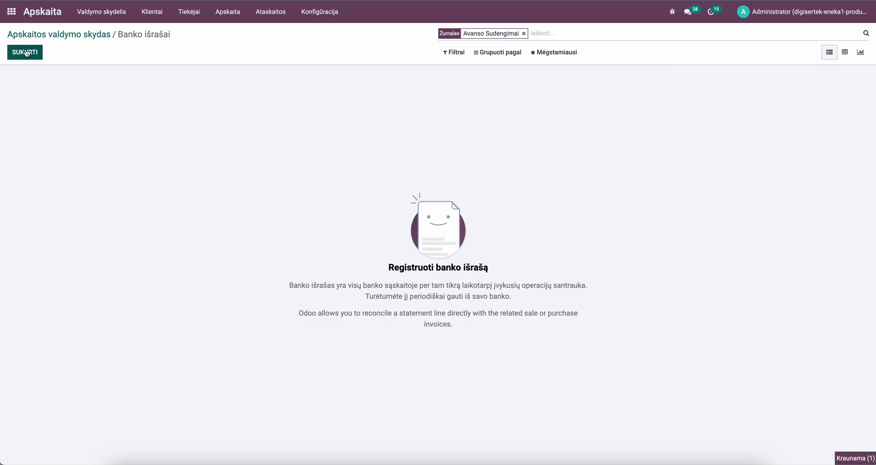
pyautogui.click(26, 51)
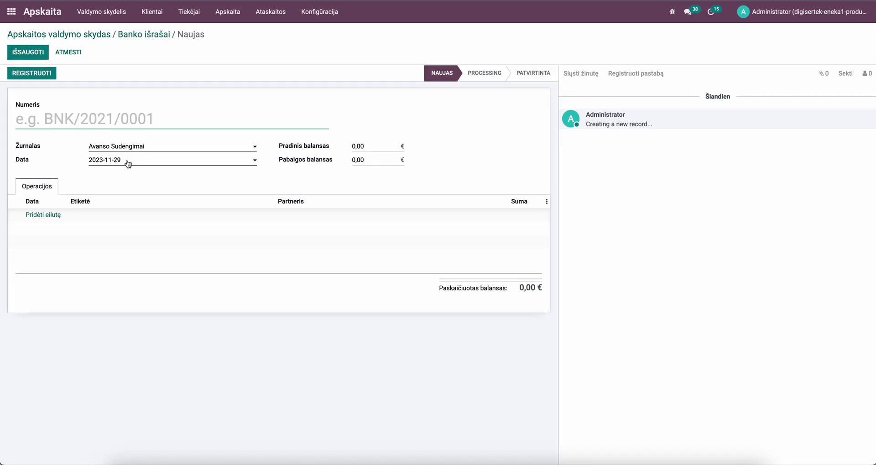
# Add a statement line labelled "Avanso sudengimas" for partner UAB Fotonas with the amount 1663,26
pyautogui.click(44, 215)
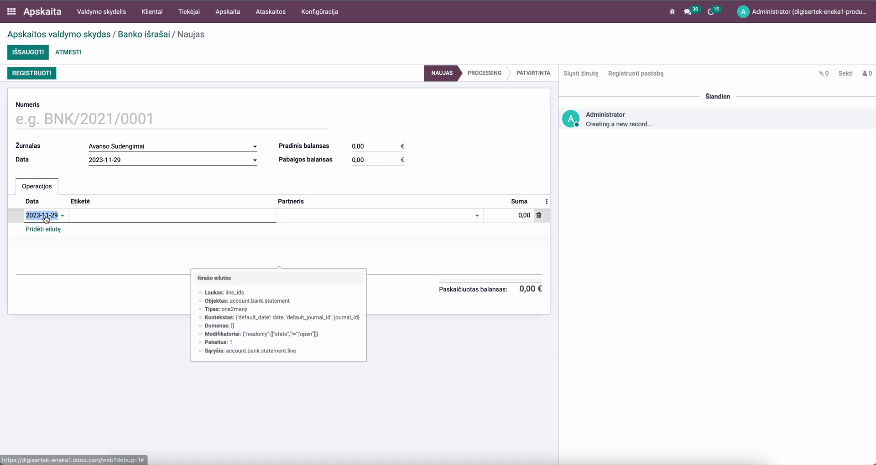
pyautogui.click(144, 215)
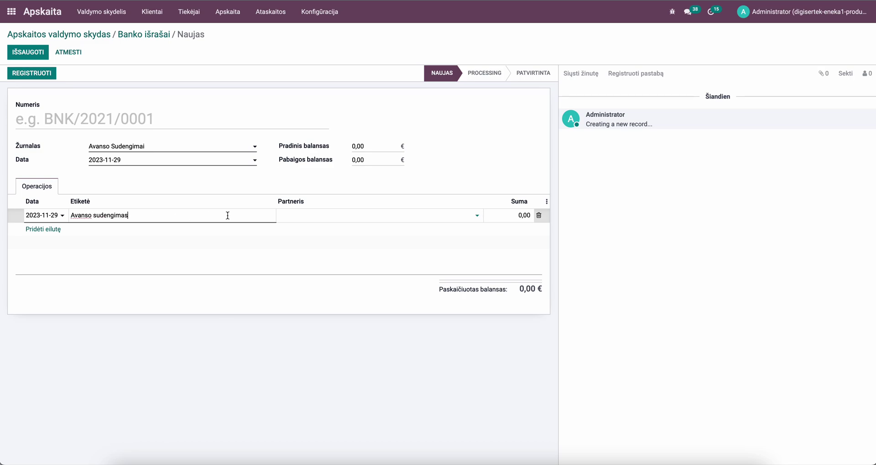
pyautogui.click(304, 218)
pyautogui.write('fot')
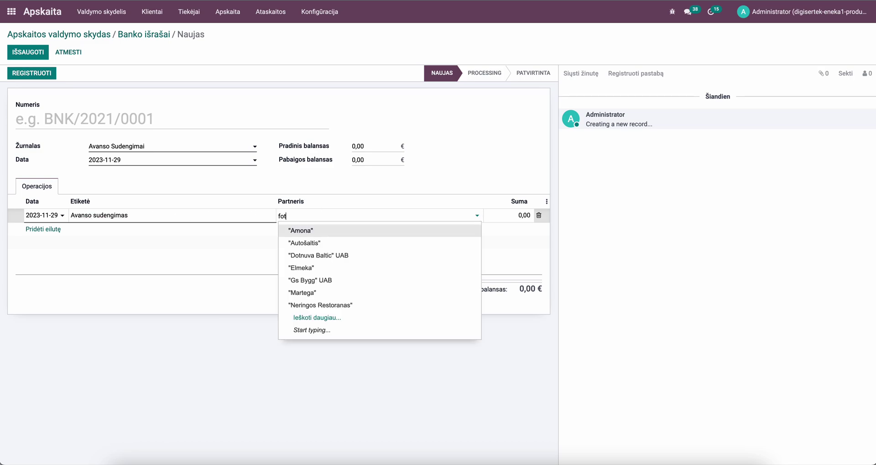
pyautogui.write('o')
pyautogui.click(318, 242)
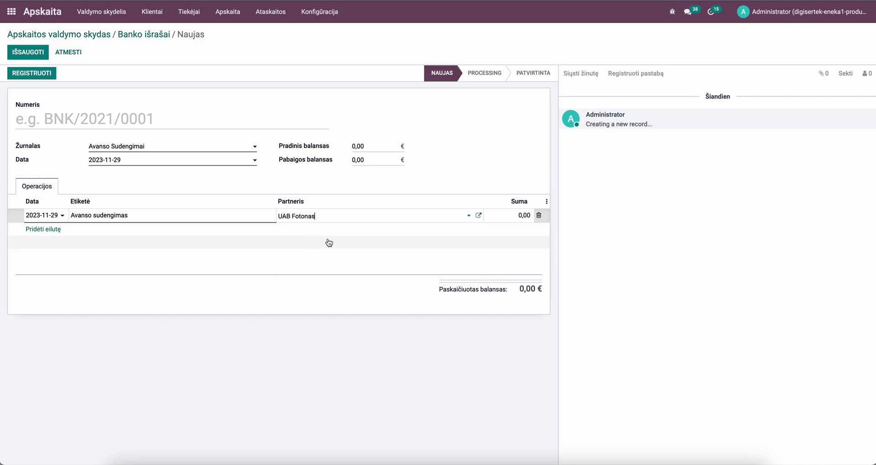
pyautogui.click(514, 217)
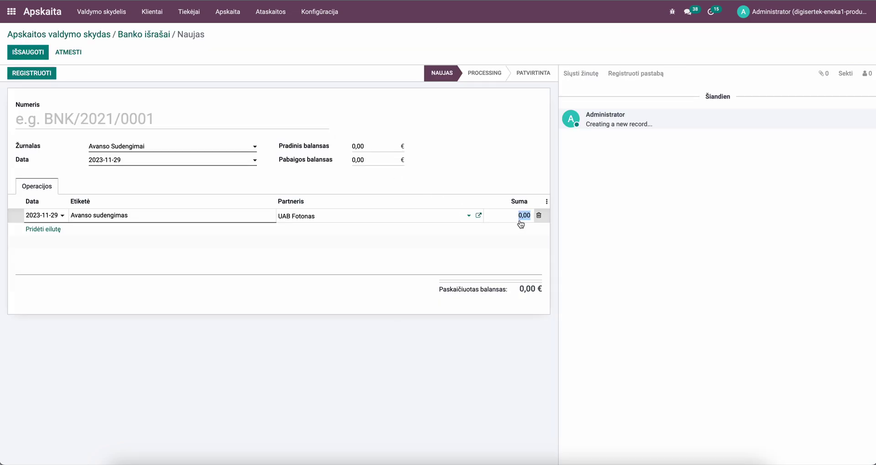
pyautogui.write('166')
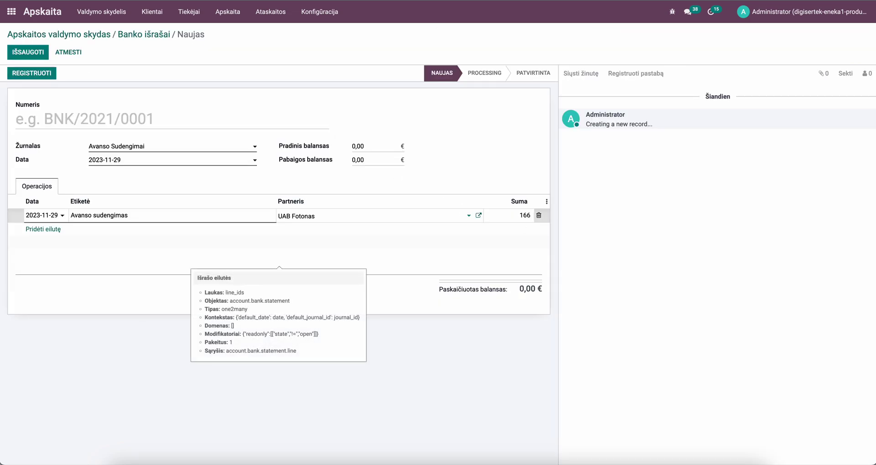
pyautogui.write('3,26')
pyautogui.press('Return')
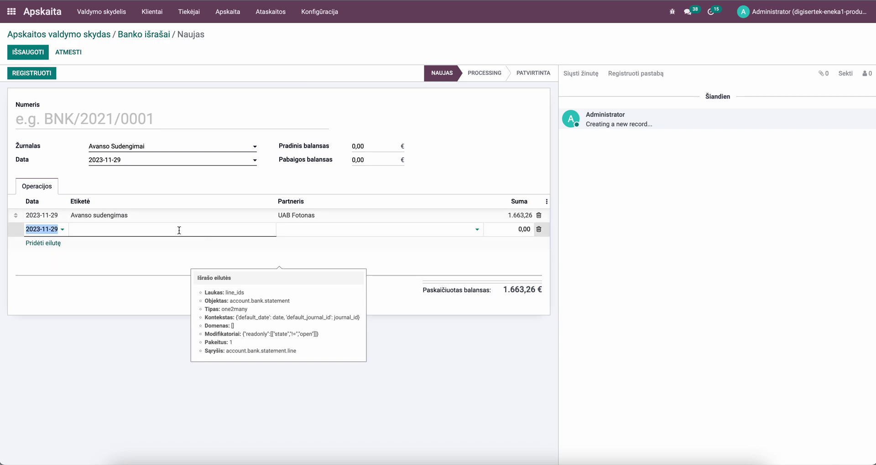
# Add a second "Avanso sudengimas" line for UAB Fotonas with the opposite amount, -1663,26
pyautogui.click(129, 215)
pyautogui.hotkey('ctrl', 'c')
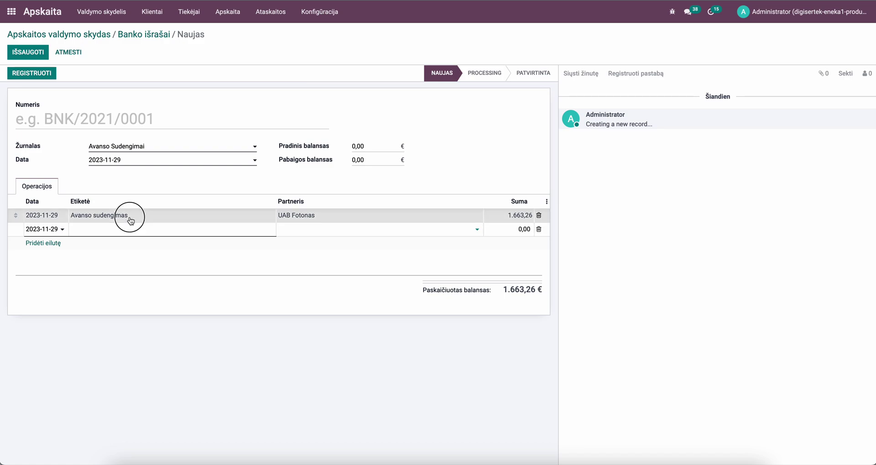
pyautogui.click(42, 230)
pyautogui.click(102, 229)
pyautogui.hotkey('ctrl', 'v')
pyautogui.click(303, 230)
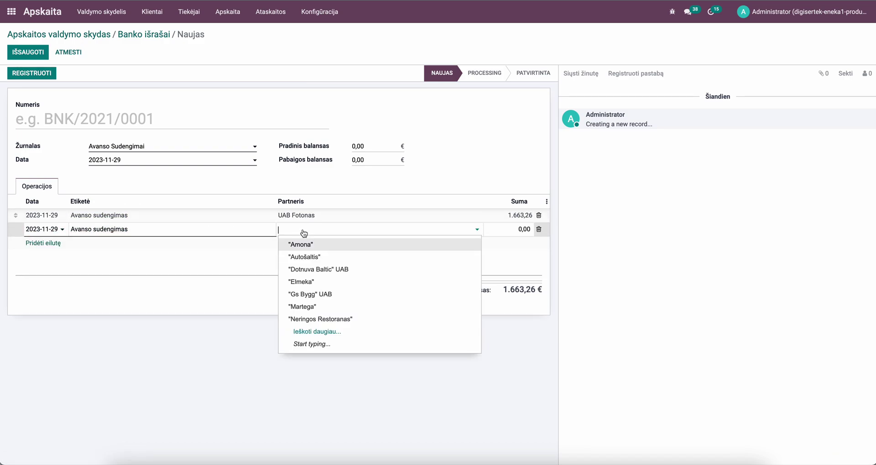
pyautogui.write('Foton')
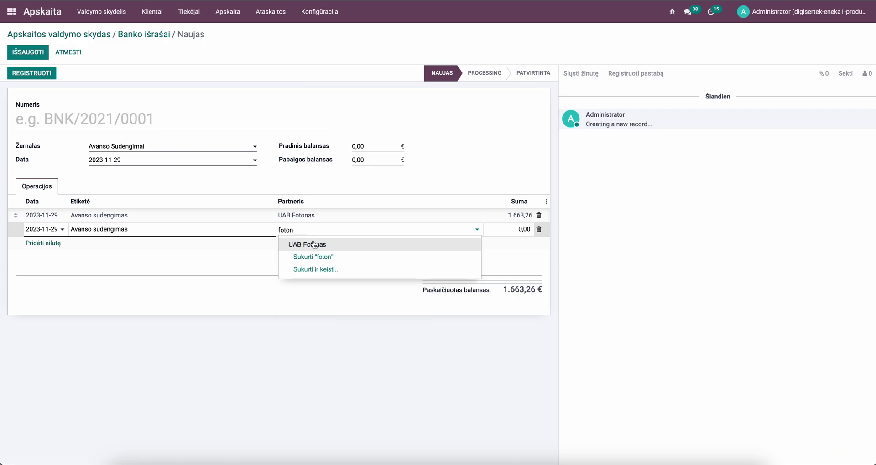
pyautogui.click(314, 244)
pyautogui.click(517, 230)
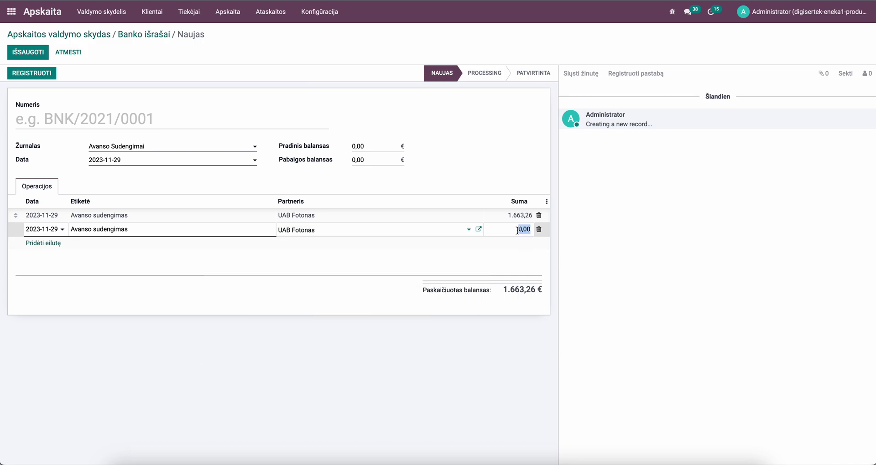
pyautogui.press('BackSpace')
pyautogui.write('-1663,26')
pyautogui.click(527, 163)
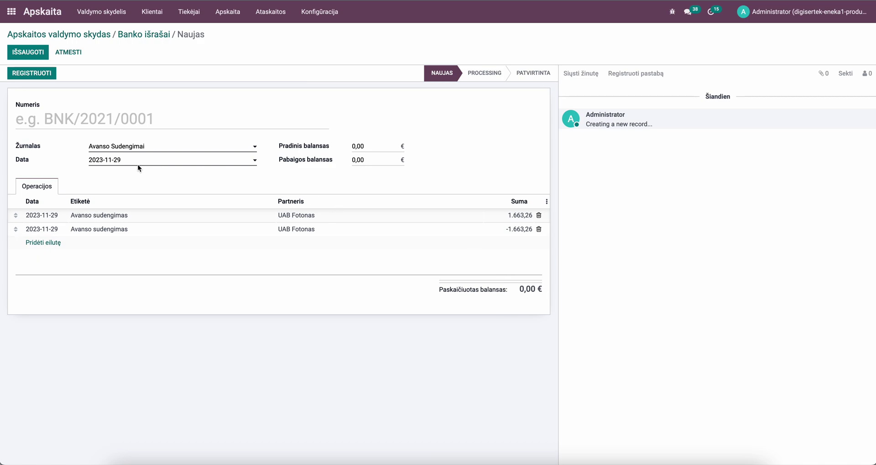
# Save and register the statement, and reconcile its negative line with the suggested vendor bill SĄSKA/2023/11/0007 : FT2023-049
pyautogui.click(23, 52)
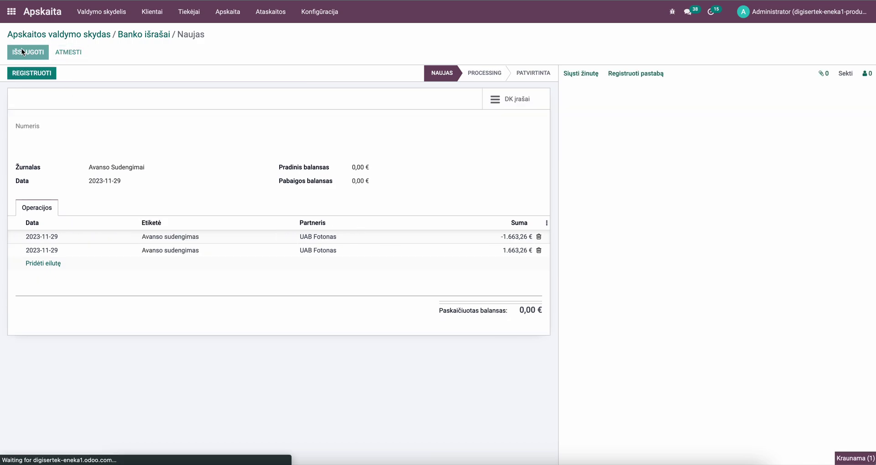
pyautogui.click(44, 74)
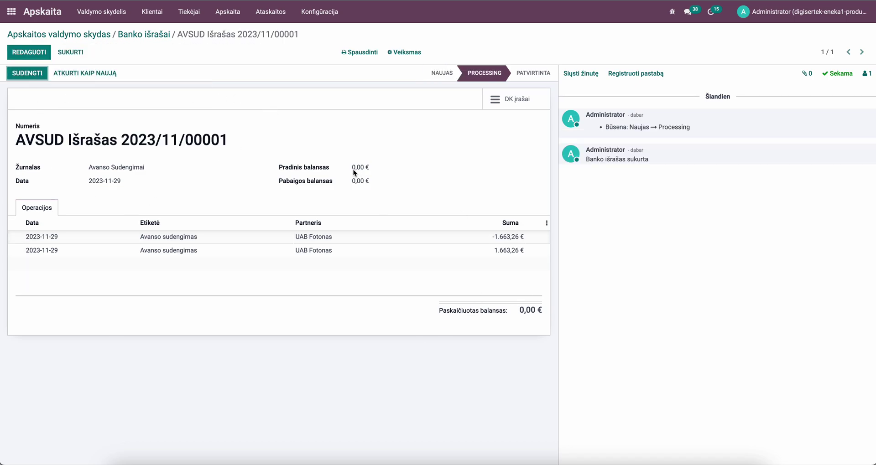
pyautogui.click(34, 74)
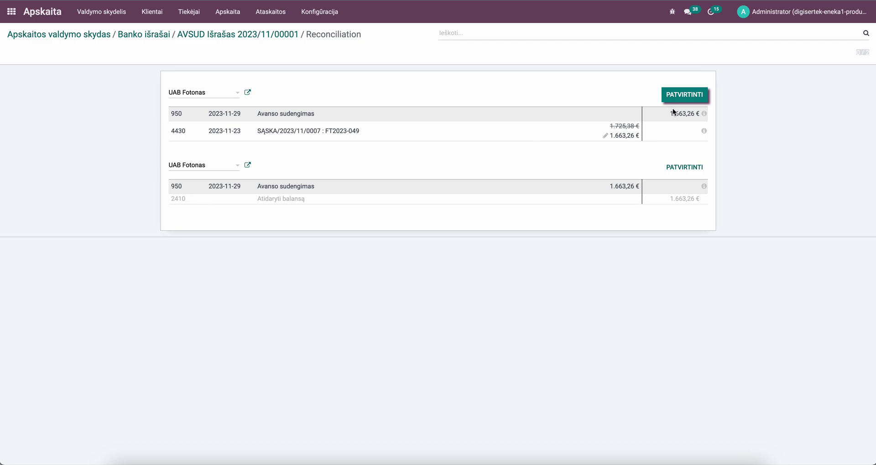
pyautogui.click(695, 98)
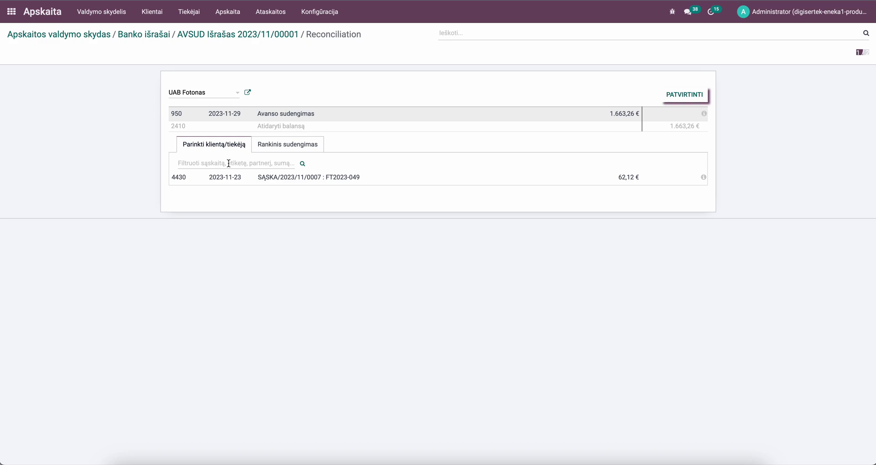
# Manually reconcile the remaining UAB Fotonas line to account 2080 Sumokėti avansai tiekėjams and close the statement
pyautogui.click(273, 149)
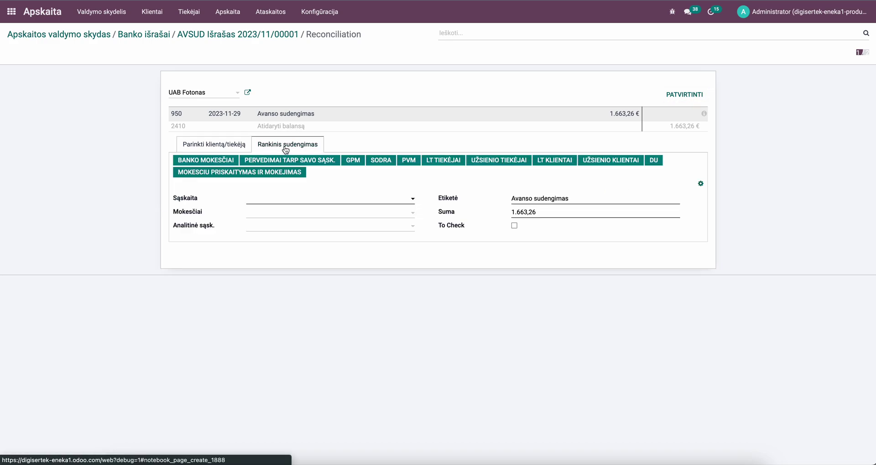
pyautogui.click(281, 198)
pyautogui.write('2080')
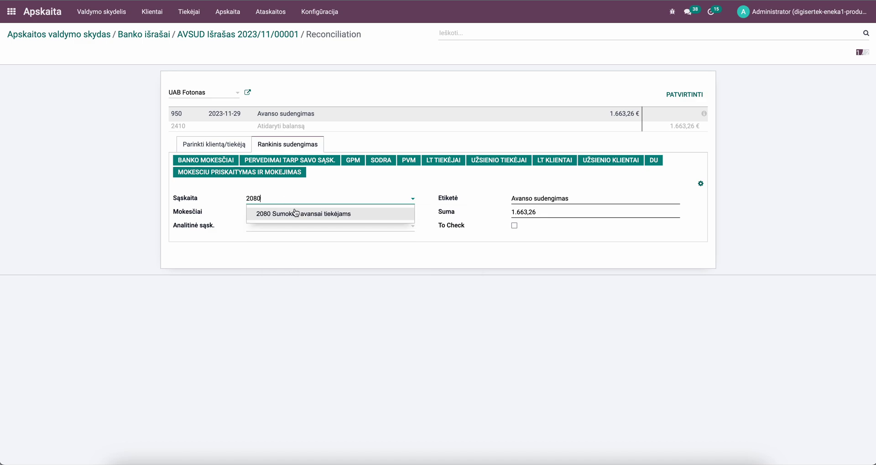
pyautogui.click(295, 213)
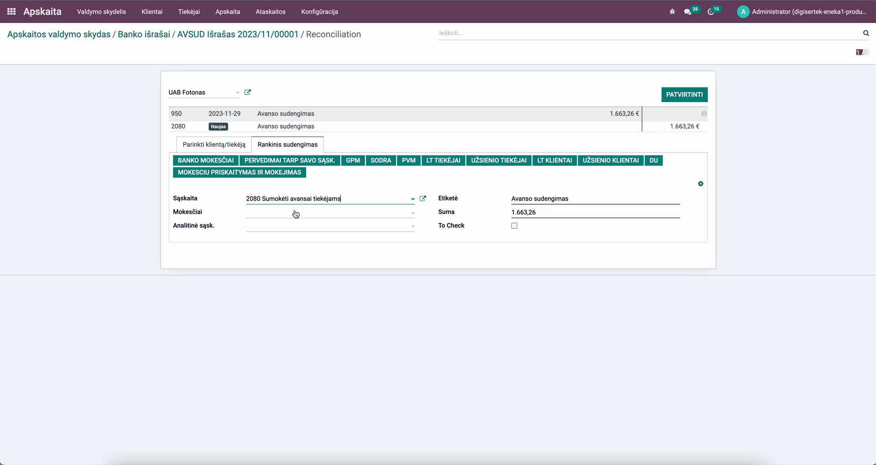
pyautogui.click(684, 97)
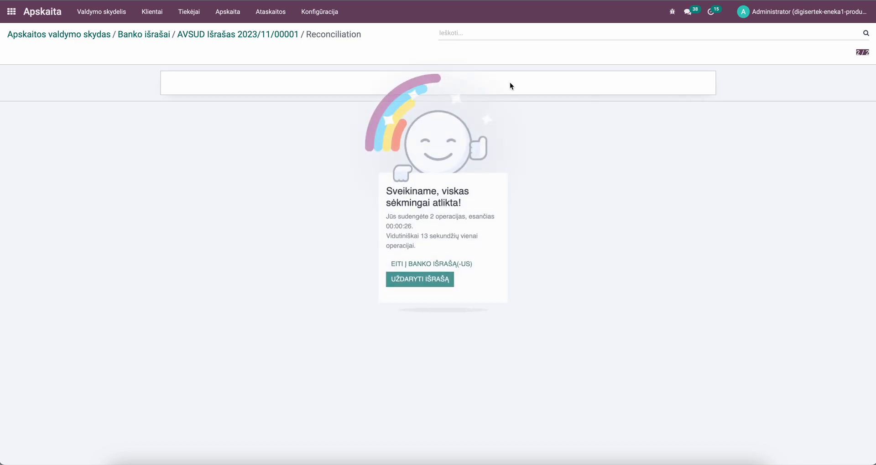
pyautogui.click(422, 275)
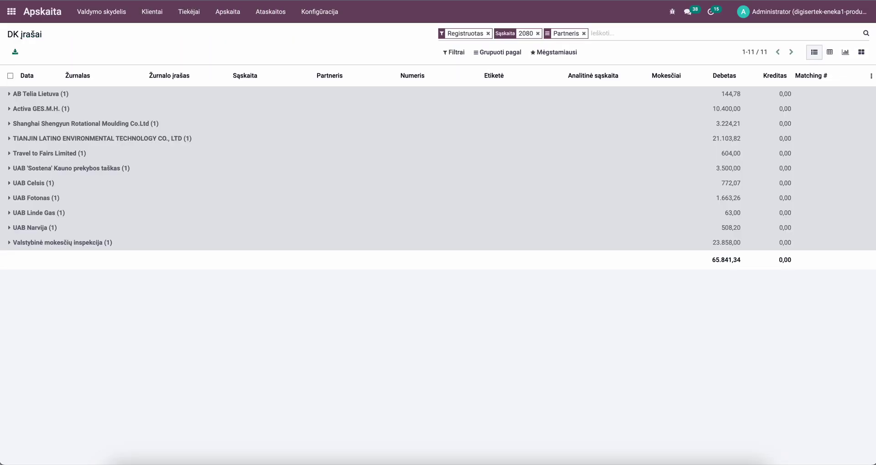
# Filter the account 2080 journal items by partner "fotonas" and expand the UAB Fotonas group to examine its entries
pyautogui.click(619, 33)
pyautogui.write('fotonas')
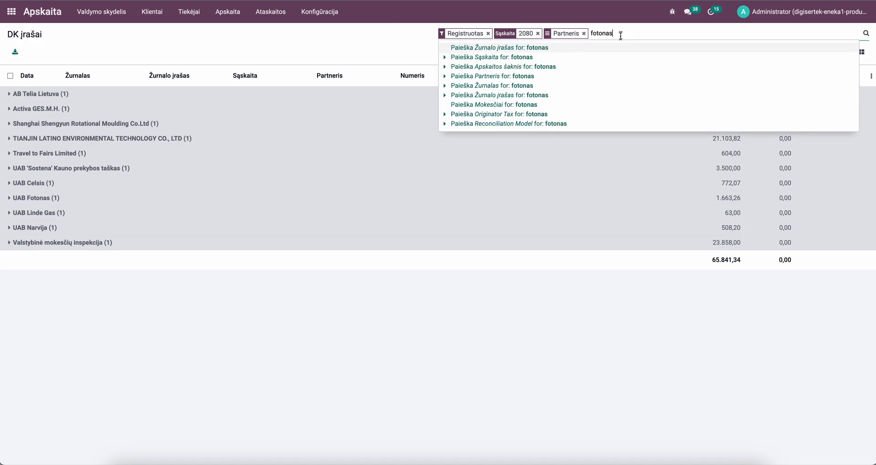
pyautogui.click(492, 77)
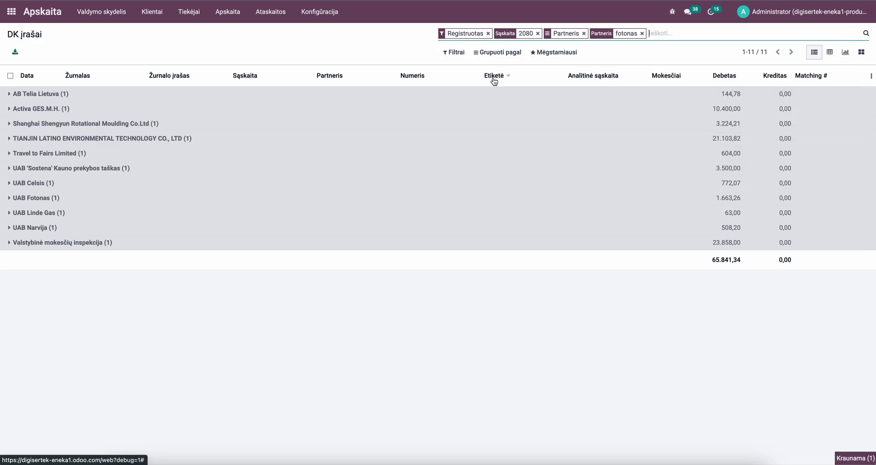
pyautogui.click(494, 94)
pyautogui.click(493, 94)
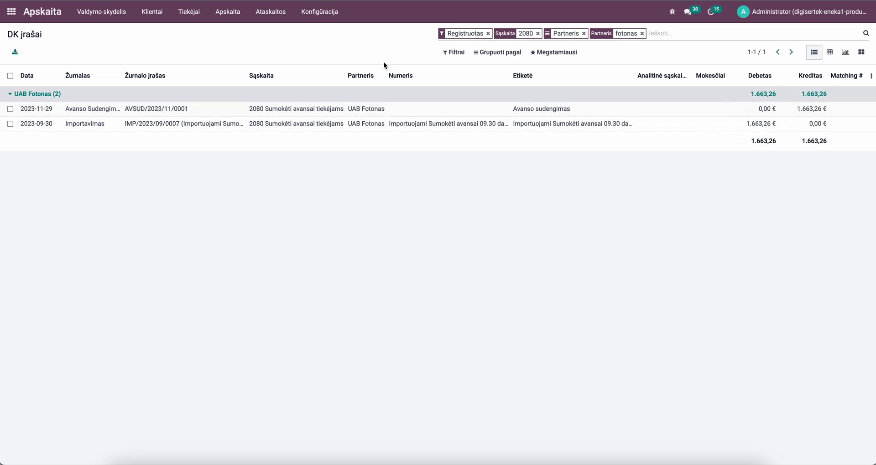
# Remove the account 2080 filter and group the UAB Fotonas journal items additionally by Sąskaita to examine balances per account
pyautogui.click(539, 33)
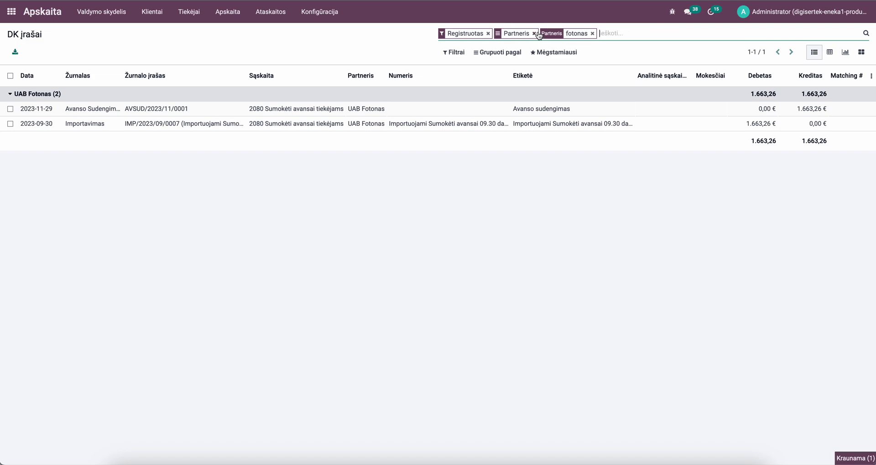
pyautogui.click(498, 52)
pyautogui.click(498, 82)
pyautogui.click(334, 56)
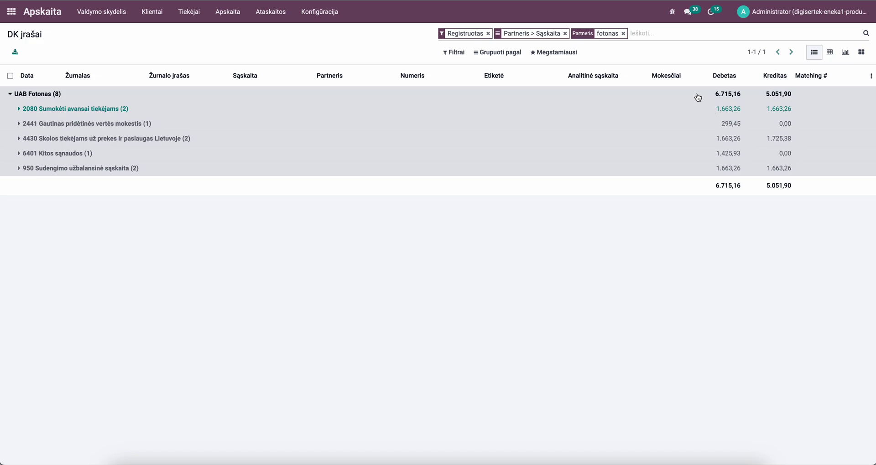
# Search the vendor bills for "fotonas" and open bill SĄSKA/2023/11/0007 to check its remaining amount due
pyautogui.click(190, 23)
pyautogui.click(196, 30)
pyautogui.write('fotonas')
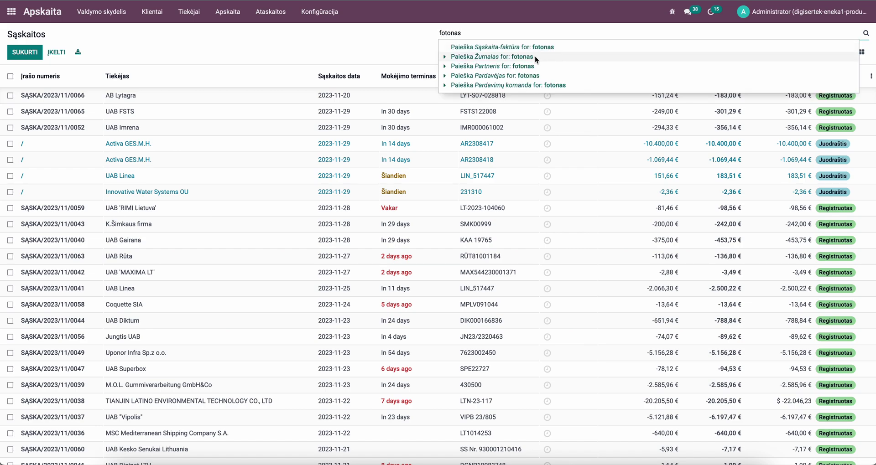
pyautogui.press('Return')
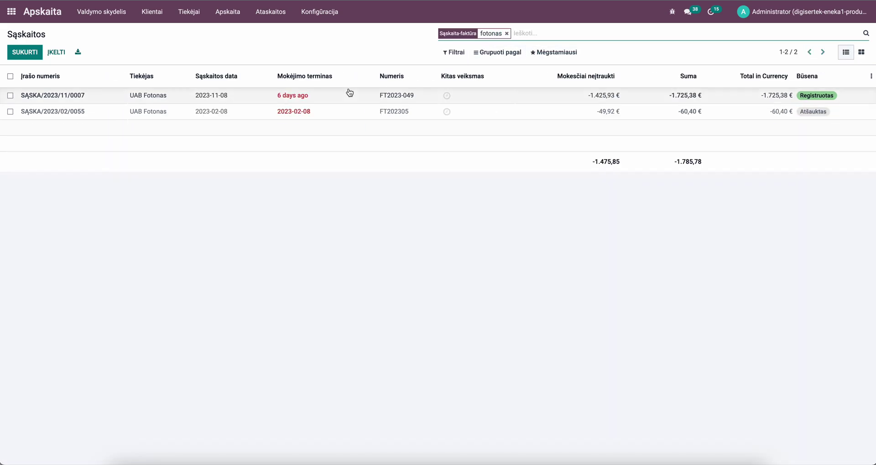
pyautogui.click(300, 97)
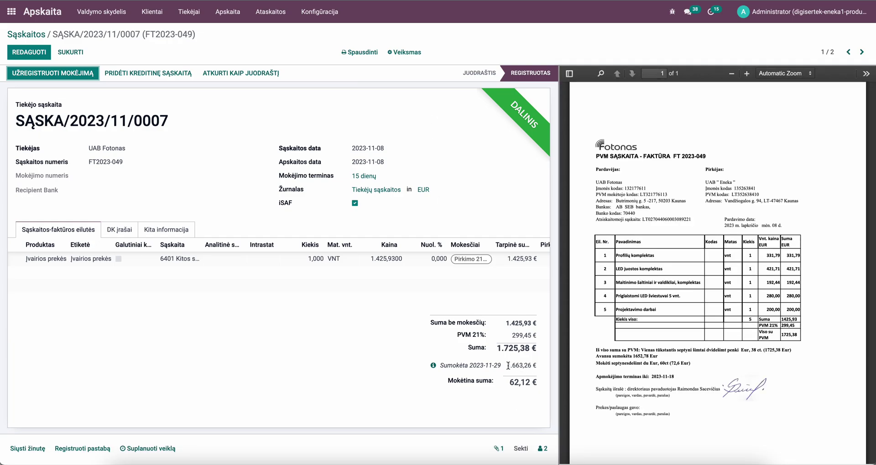
pyautogui.moveTo(507, 366); pyautogui.dragTo(532, 385)
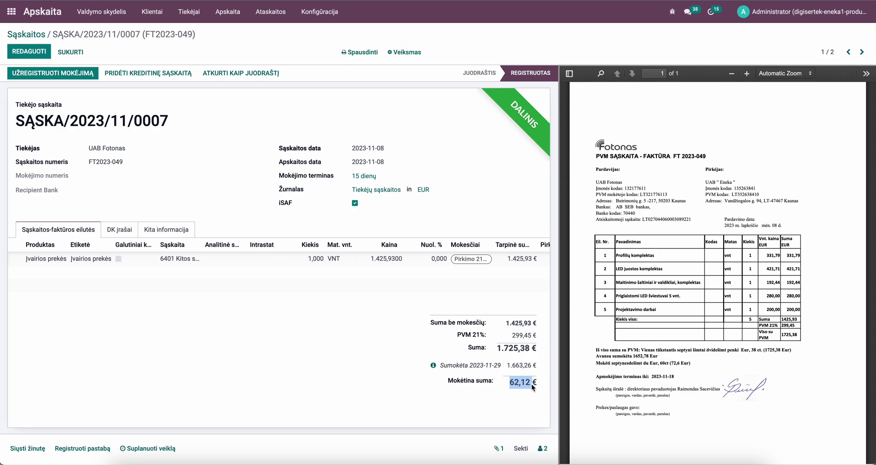